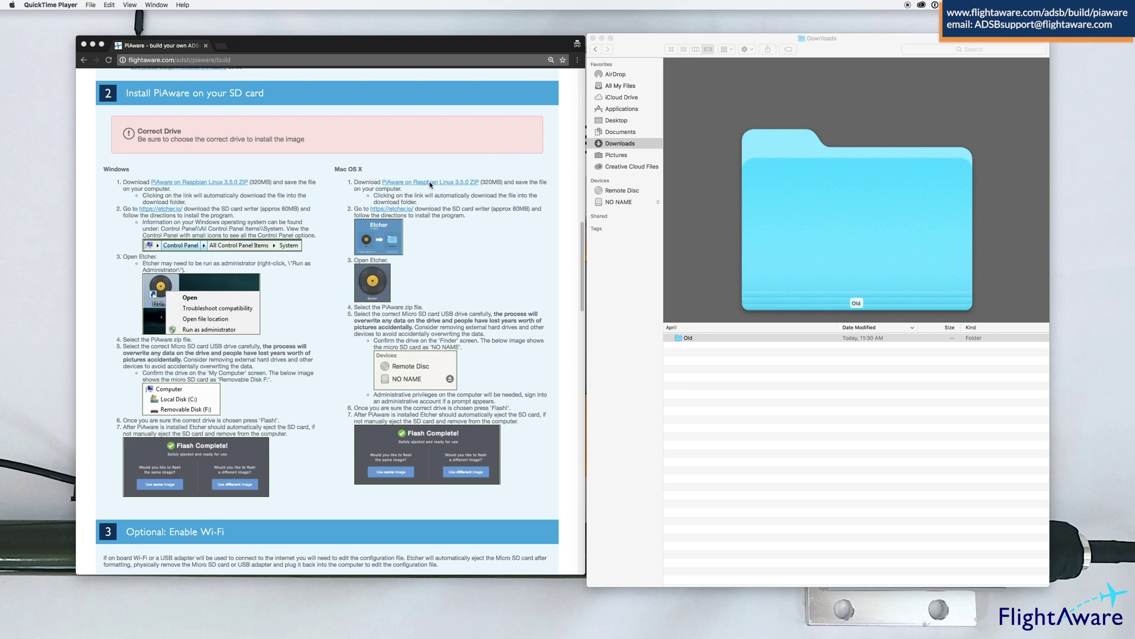
Step: Download the PiAware on Raspbian 3.5.0 zip and open etcher.io in a new tab
left_click(436, 164)
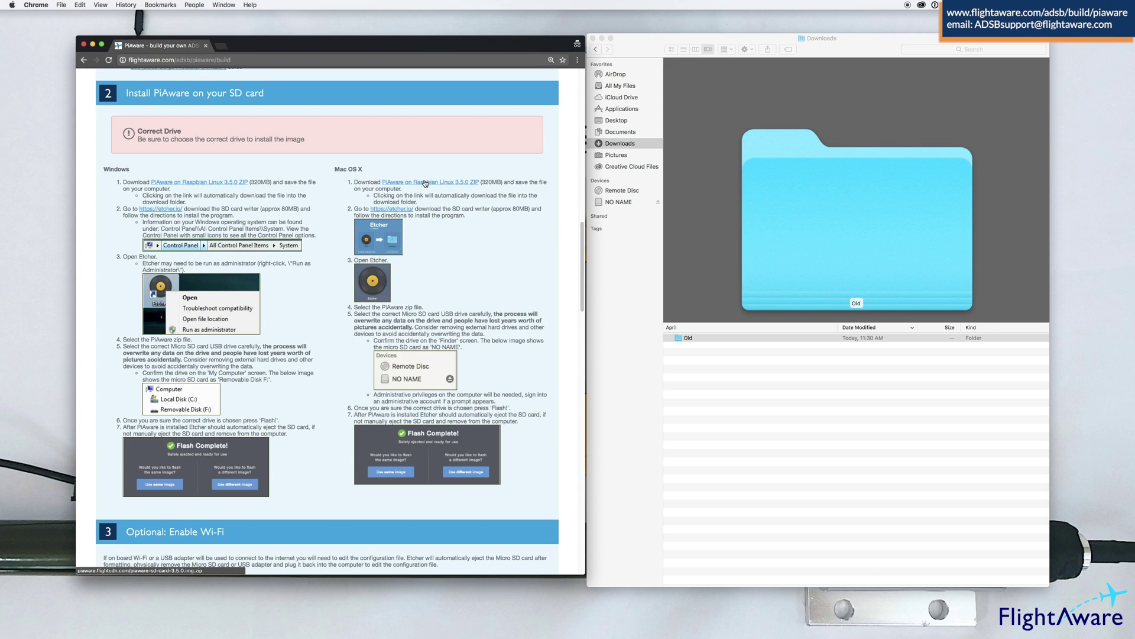
left_click(427, 185)
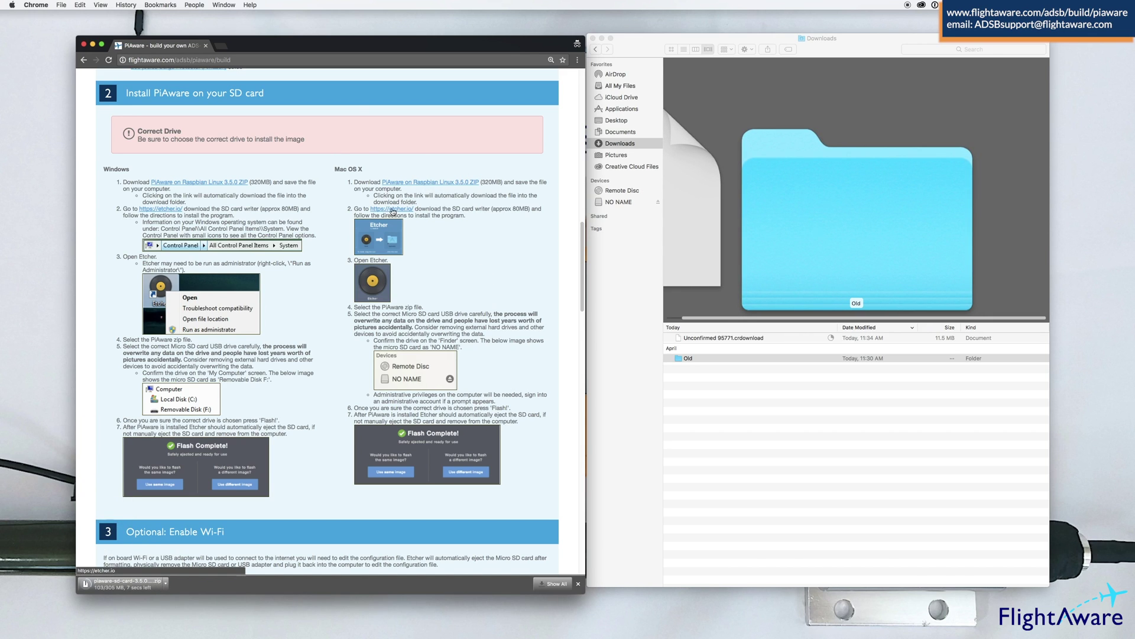
left_click(386, 214)
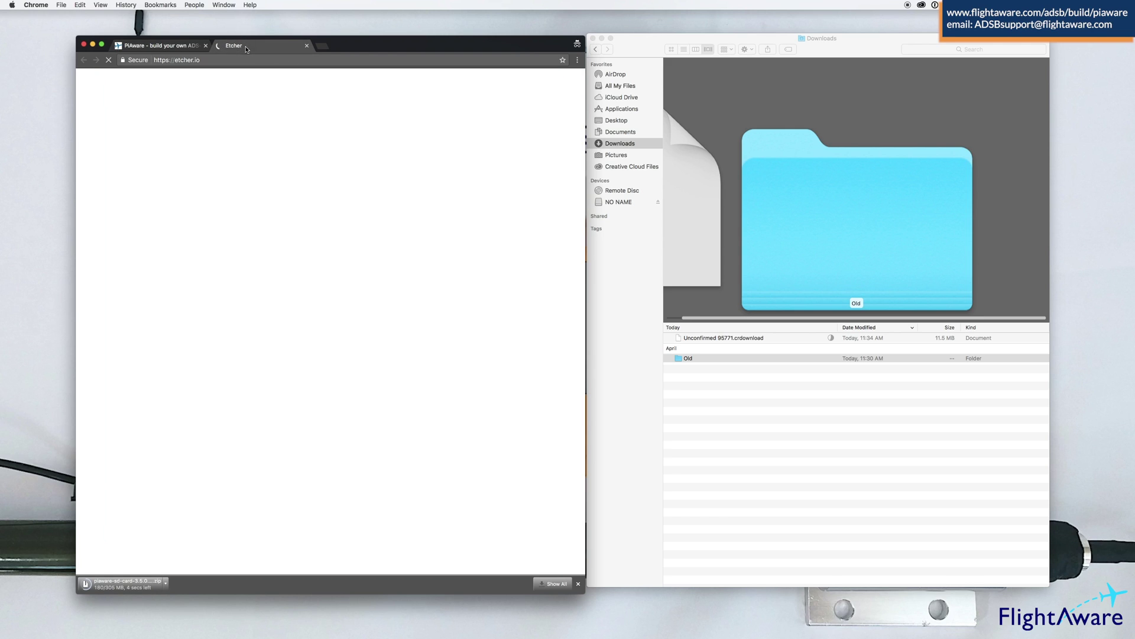
left_click(243, 45)
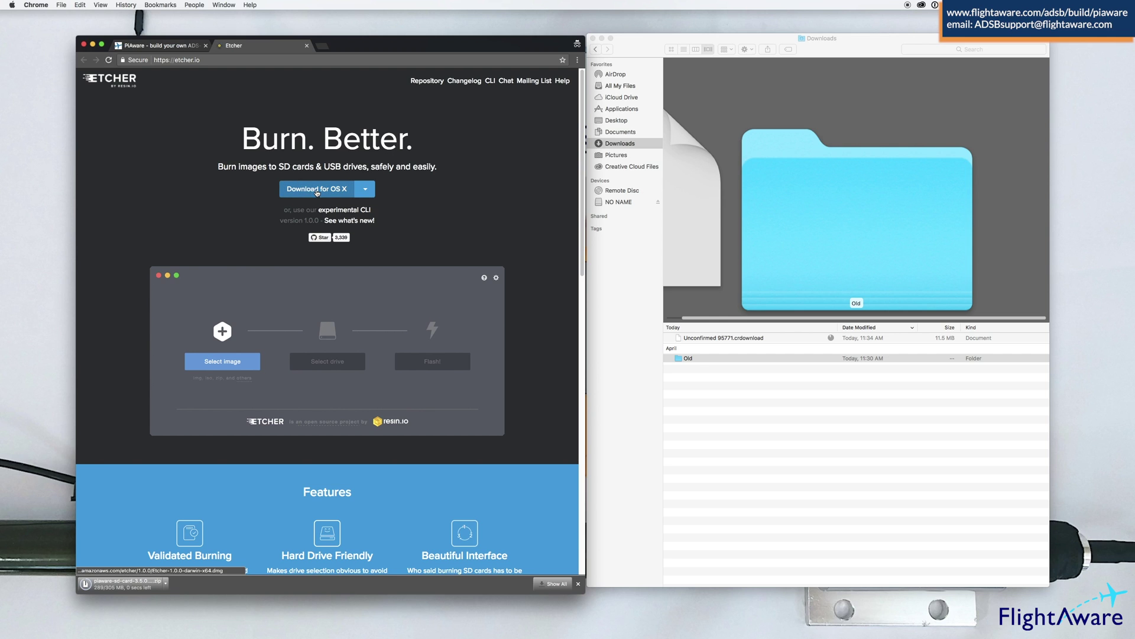
Step: Download Etcher for OS X, then return to the PiAware build instructions tab
left_click(317, 192)
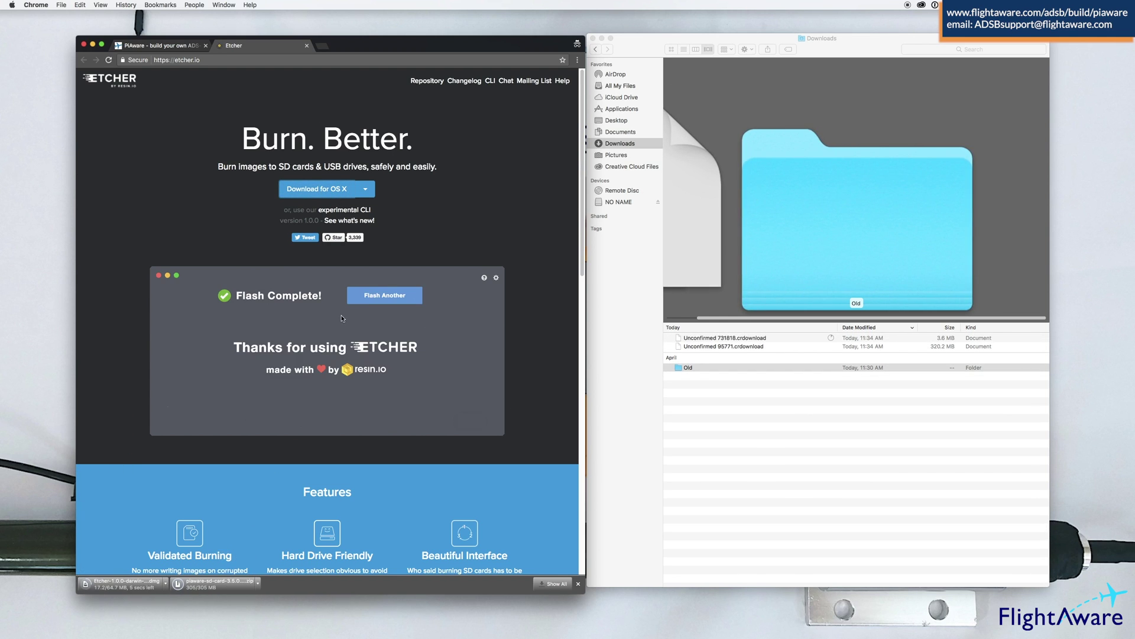
left_click(372, 191)
left_click(371, 190)
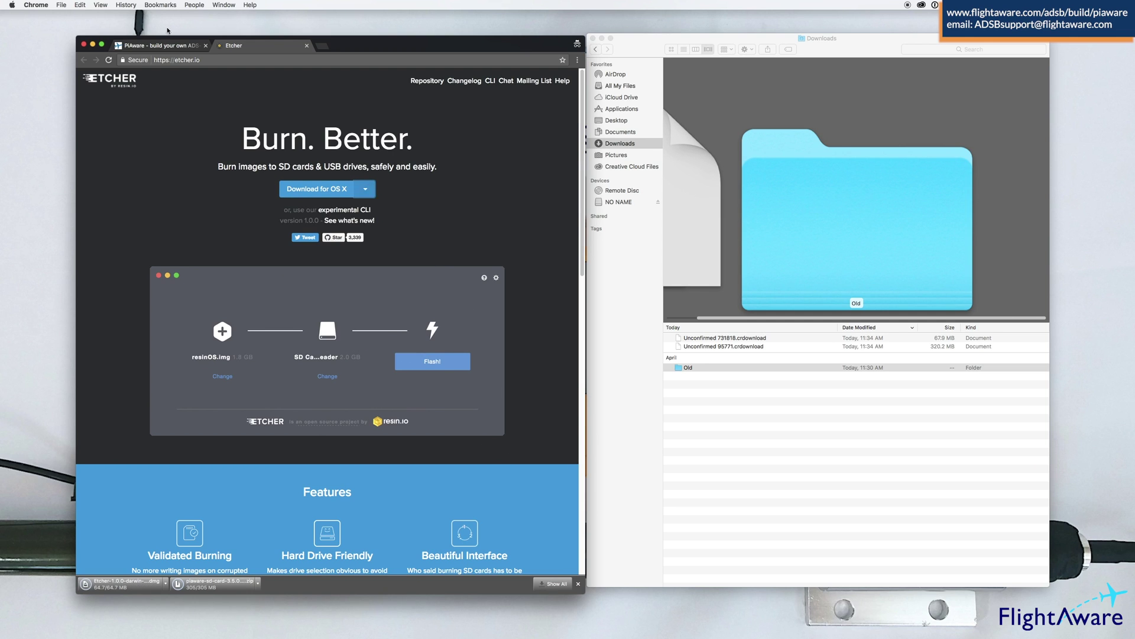
left_click(156, 46)
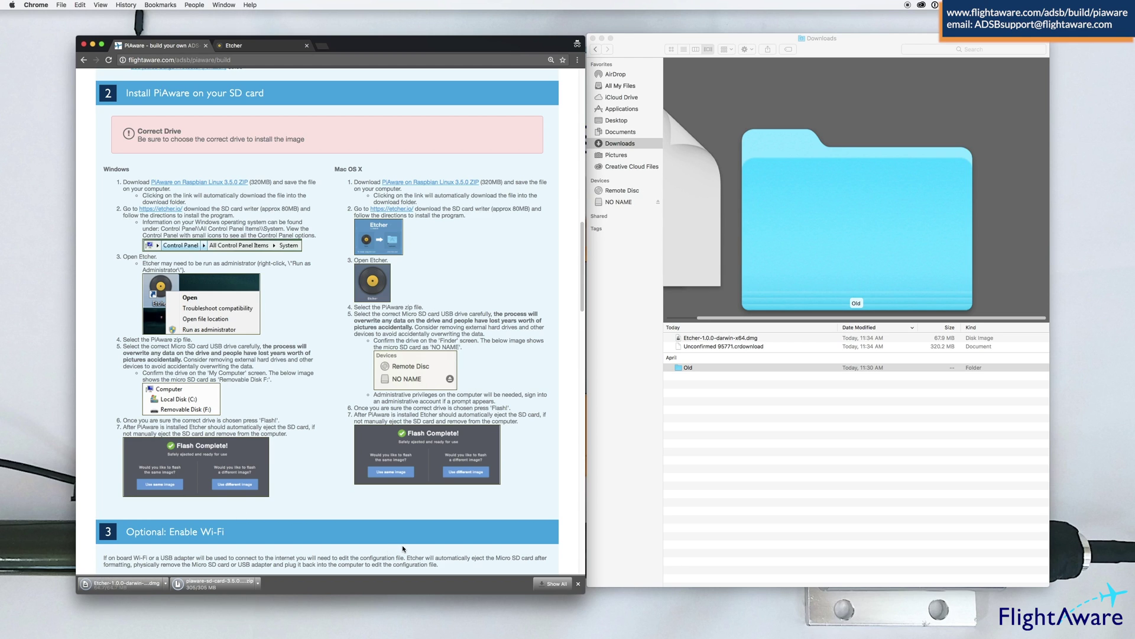
Step: Mount Etcher-1.0.0-darwin-x64.dmg from Downloads and copy Etcher into the Applications folder
left_click(719, 338)
double_click(719, 338)
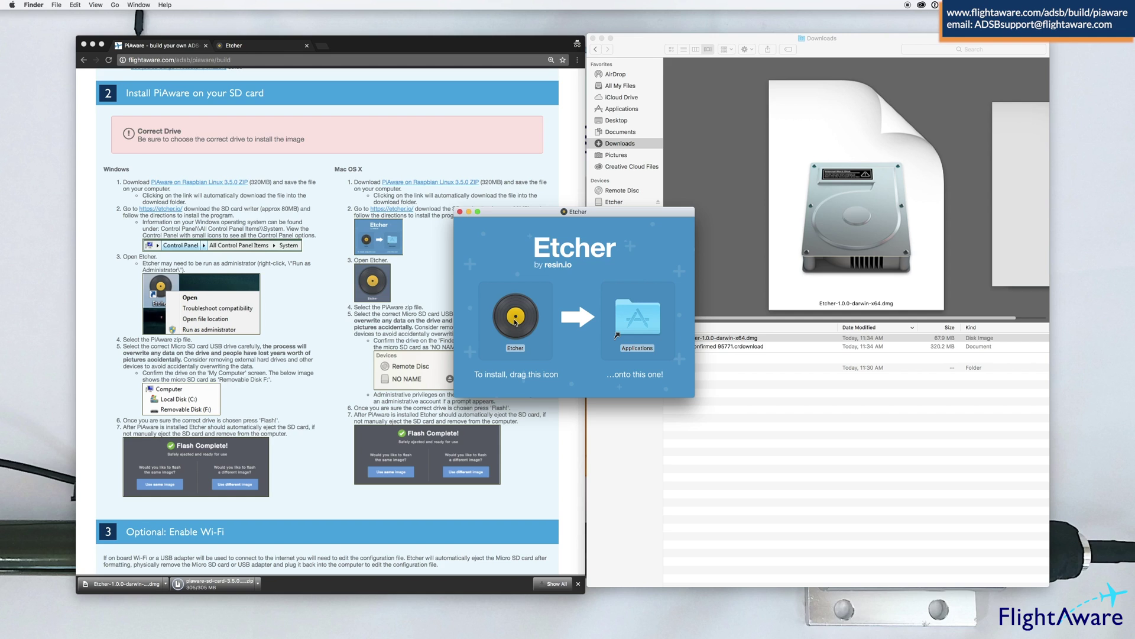
left_click_drag(515, 322, 637, 323)
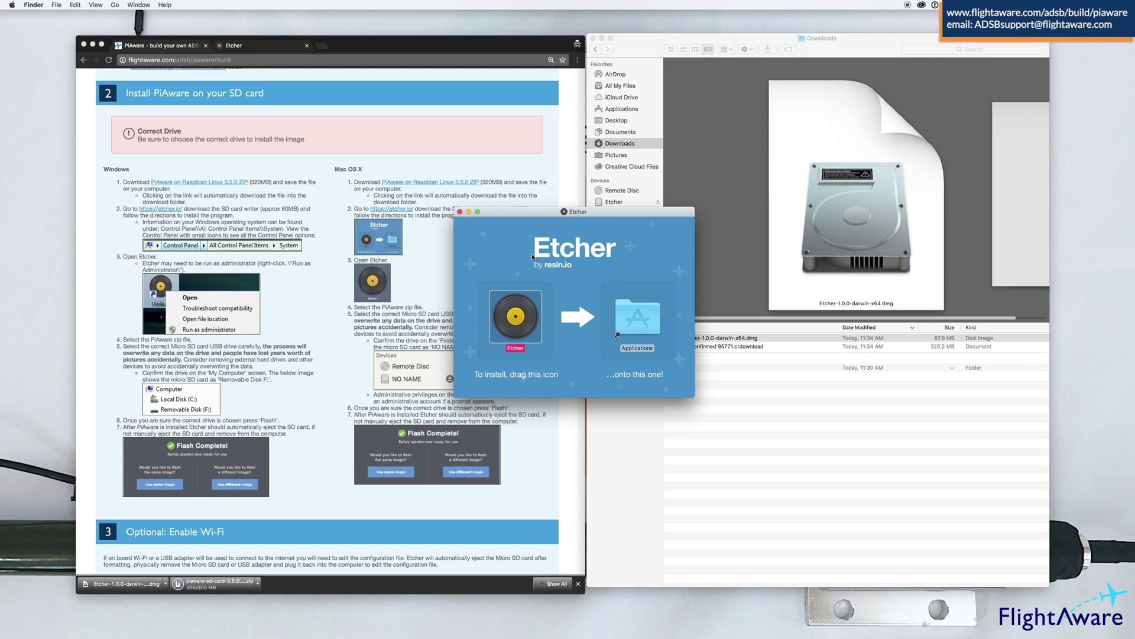
Step: Close the Etcher installer window and allow the downloaded Etcher app to open
left_click(460, 212)
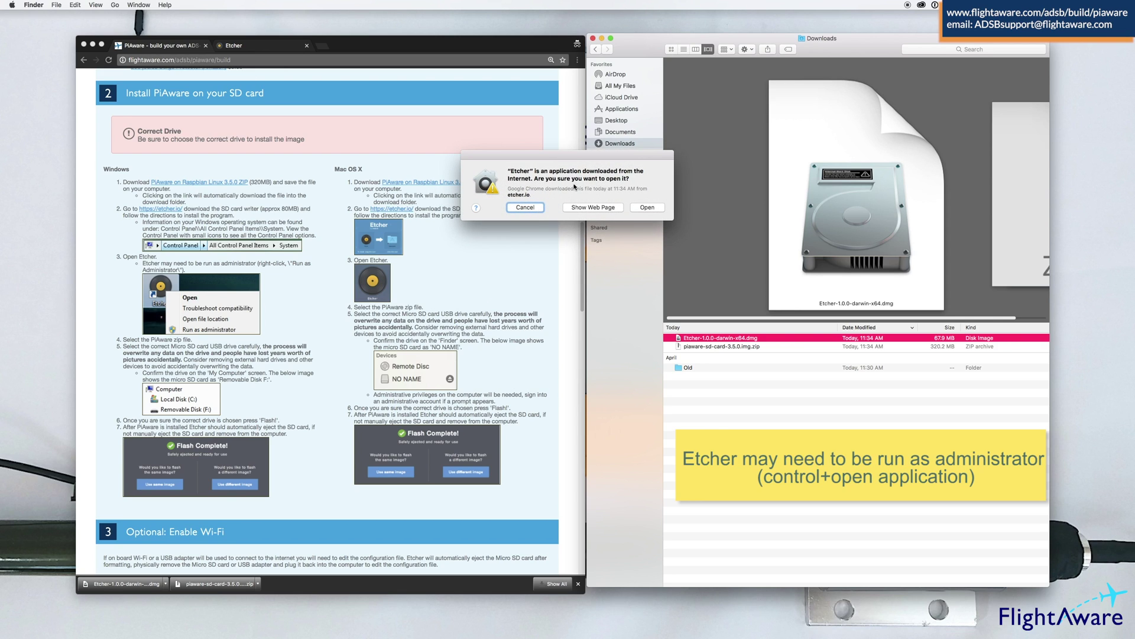
left_click(656, 211)
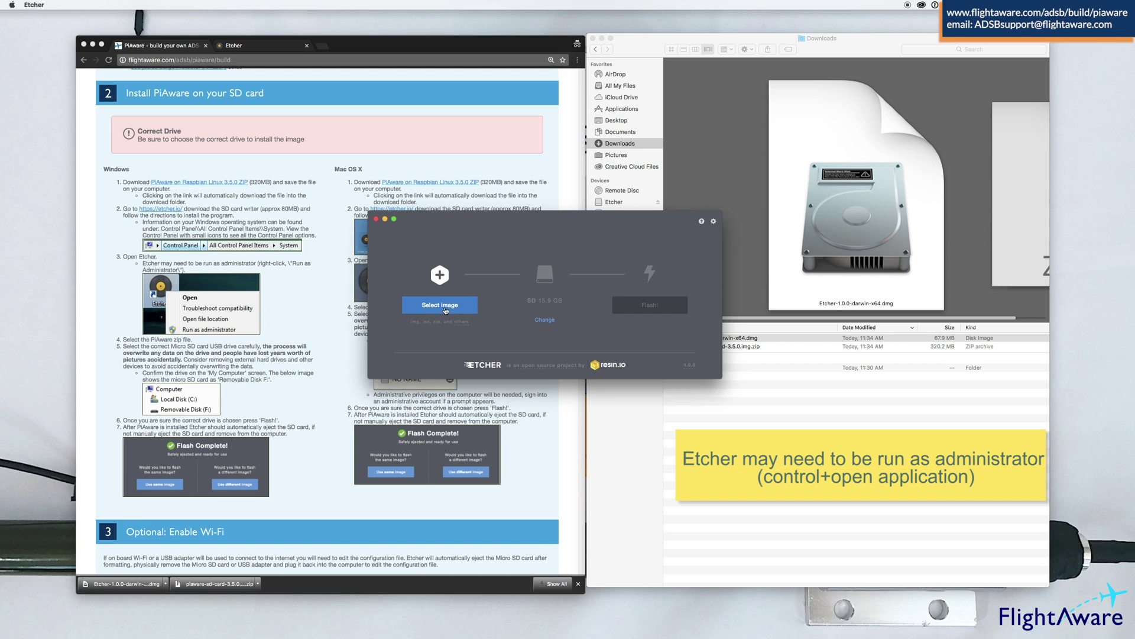
Step: Load piaware-sd-card-3.5.0.img.zip from Downloads as Etcher's image, with the 15.9 GB SD card as target
left_click(445, 308)
left_click(360, 251)
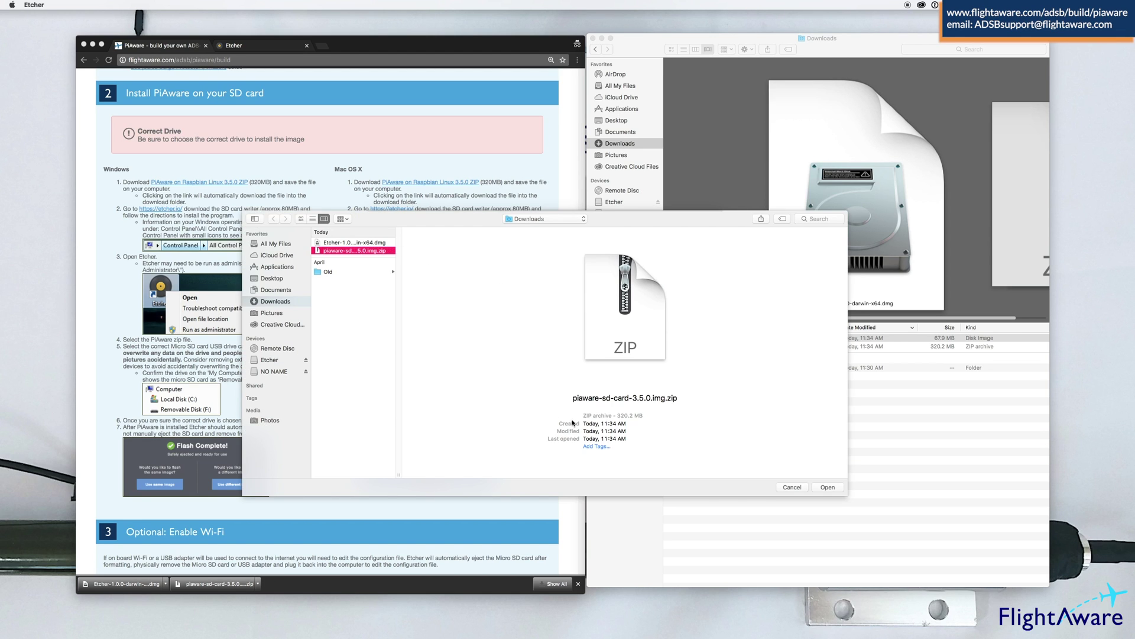
left_click(827, 488)
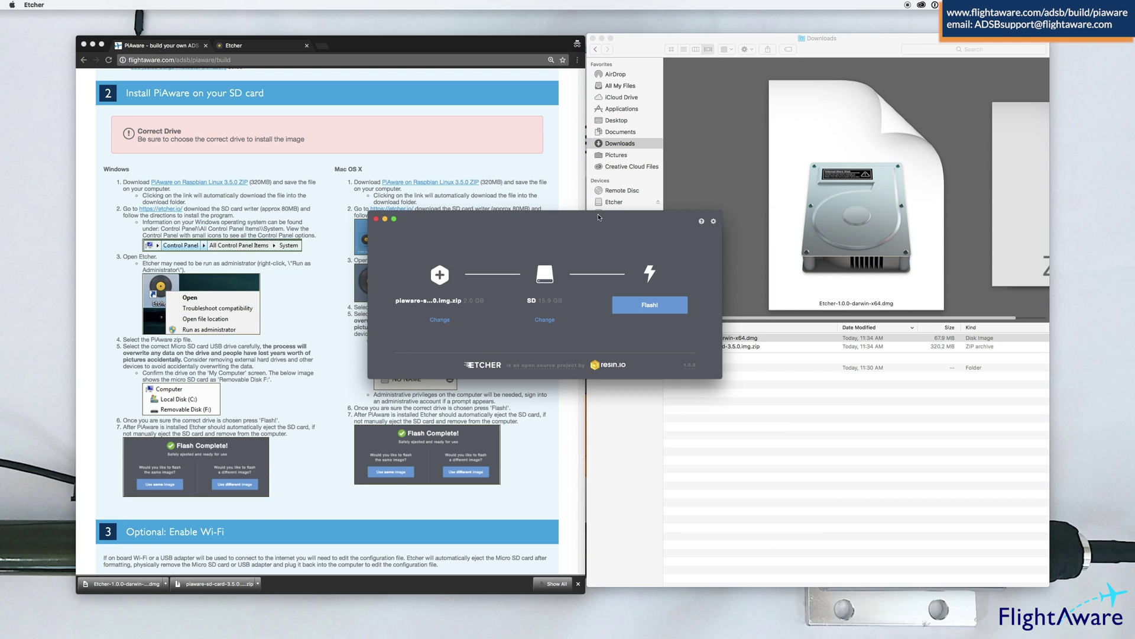
left_click_drag(598, 214, 602, 256)
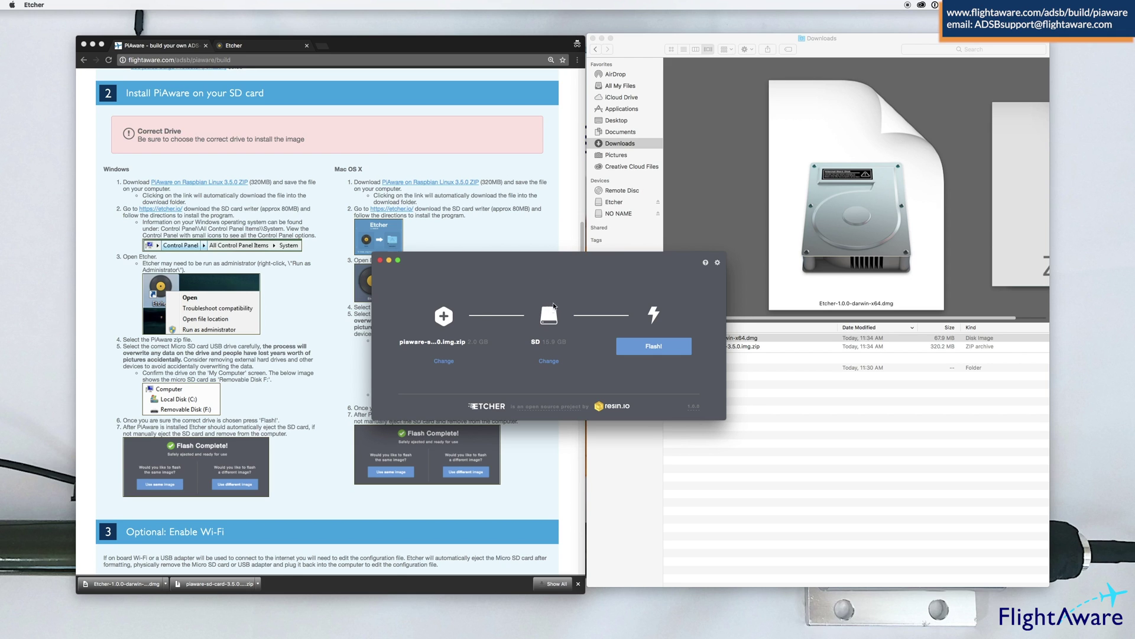
left_click_drag(553, 306, 535, 285)
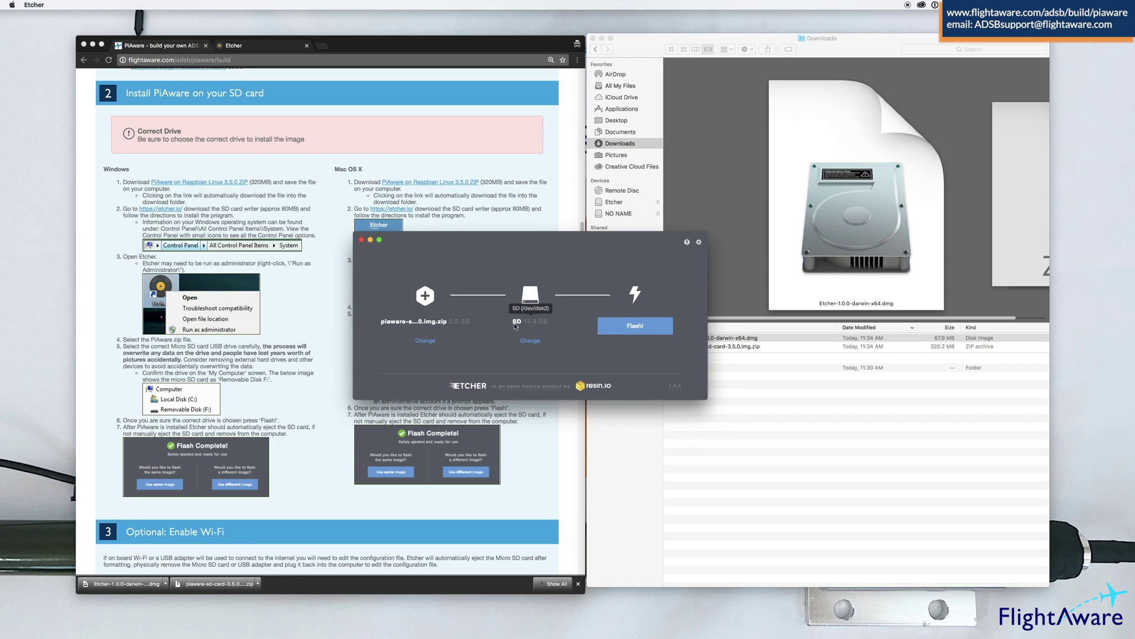
Step: Flash the PiAware image to the SD card, authorising with the administrator password
left_click(635, 326)
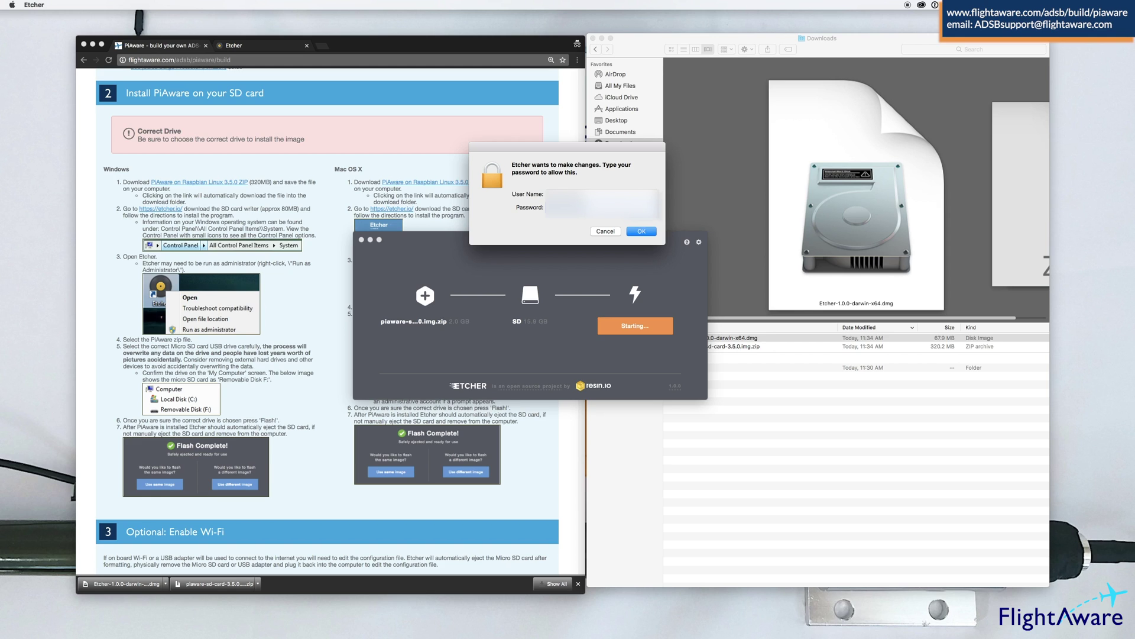
key("Return")
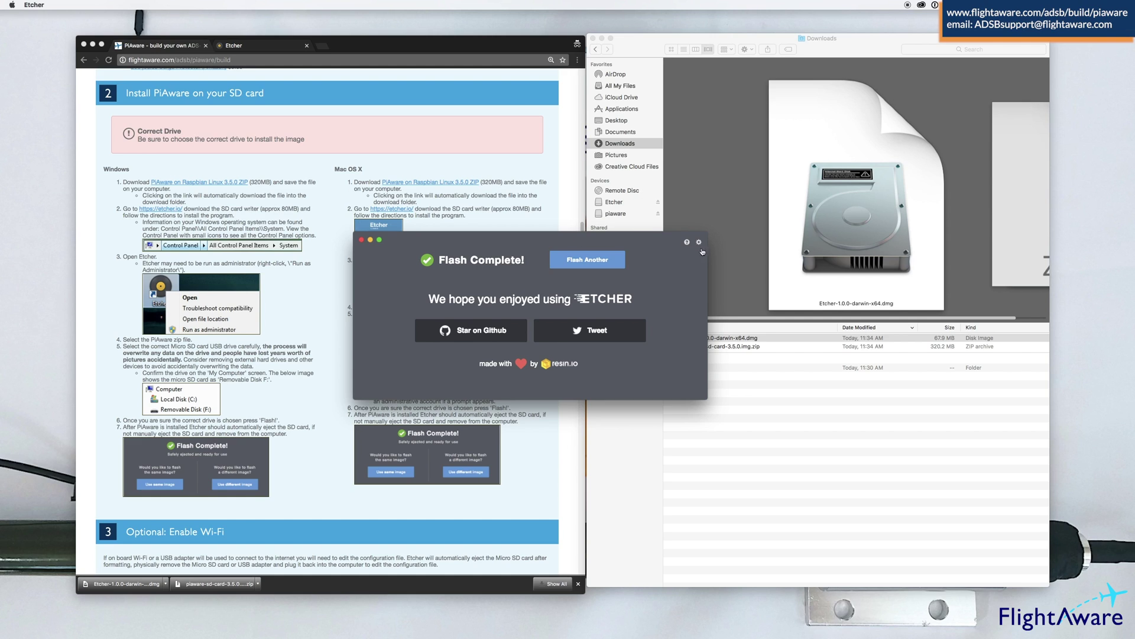
Step: Quit Etcher, open the piaware card in Finder, and preview piaware-config.txt
left_click(361, 239)
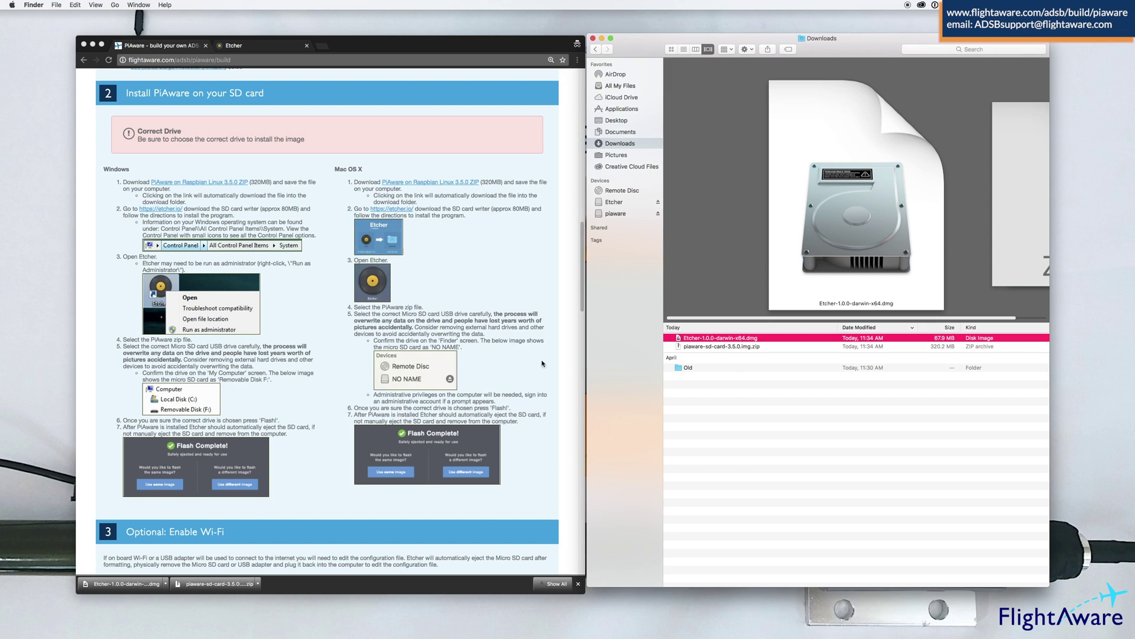
left_click(616, 215)
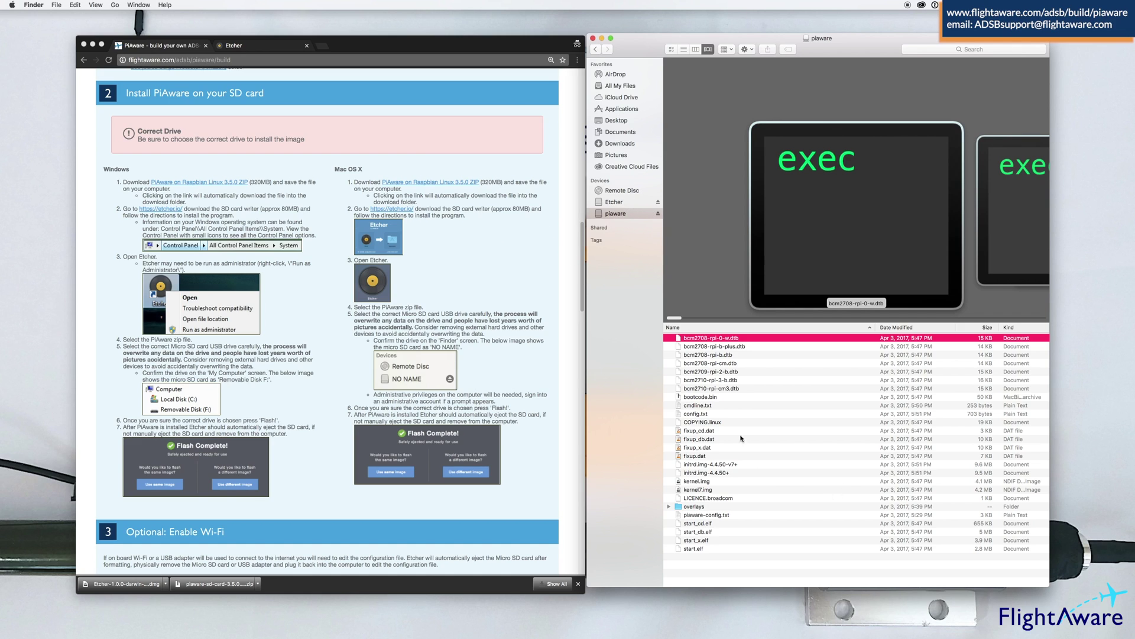
left_click(698, 515)
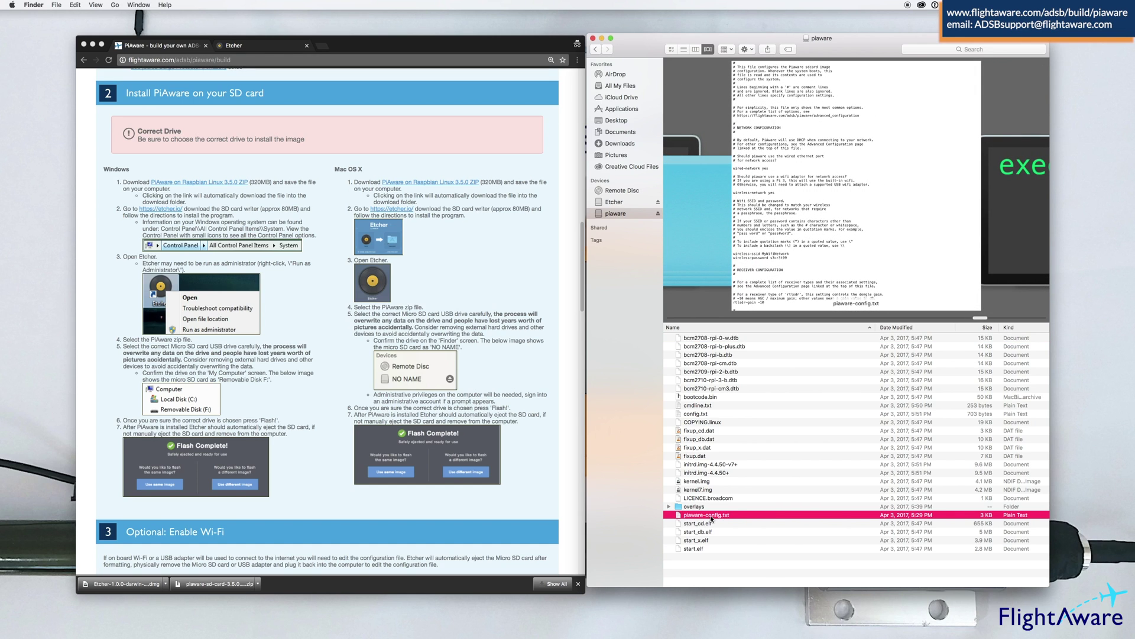
Step: Open piaware-config.txt in TextEdit and move and enlarge its window
double_click(710, 515)
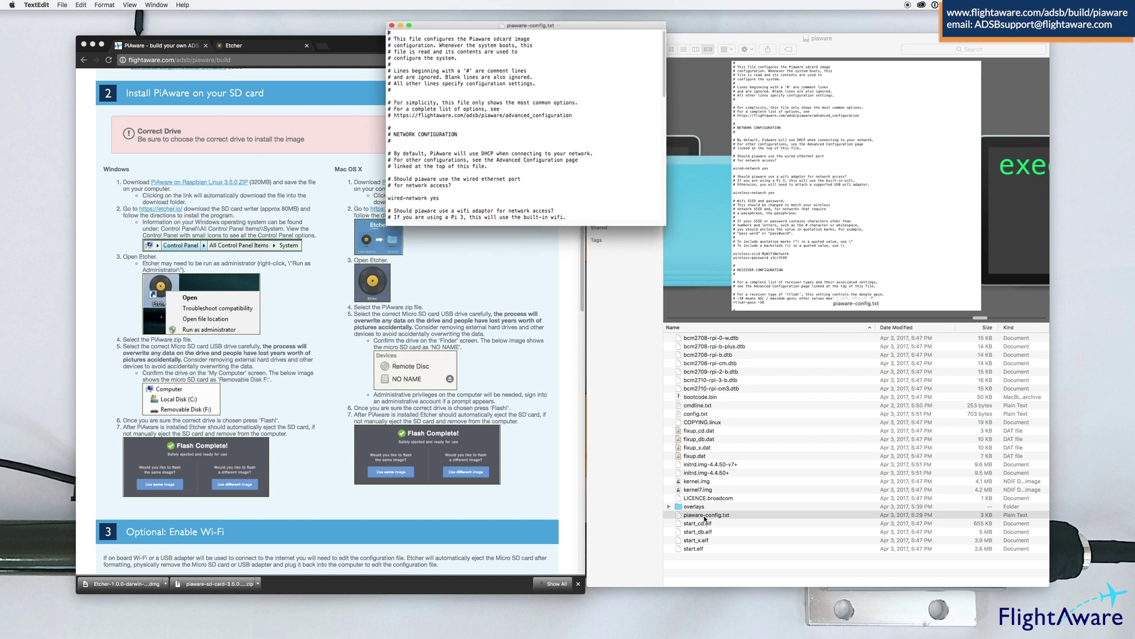
left_click_drag(431, 15, 378, 131)
left_click_drag(518, 310, 597, 609)
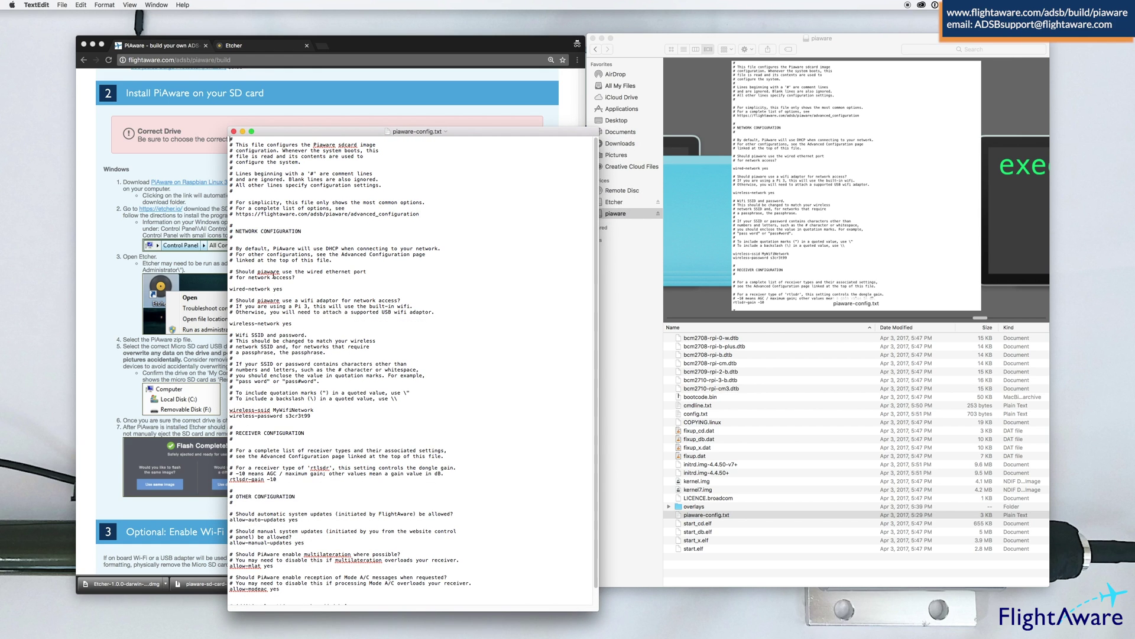
Step: Select the wireless-ssid MyWifiNetwork value and the Wi-Fi password value
left_click(319, 409)
left_click_drag(320, 409, 229, 412)
left_click(312, 417)
left_click_drag(311, 416, 286, 417)
Step: Save and close piaware-config.txt, accepting the version-storage notice, then eject the piaware card
left_click(62, 6)
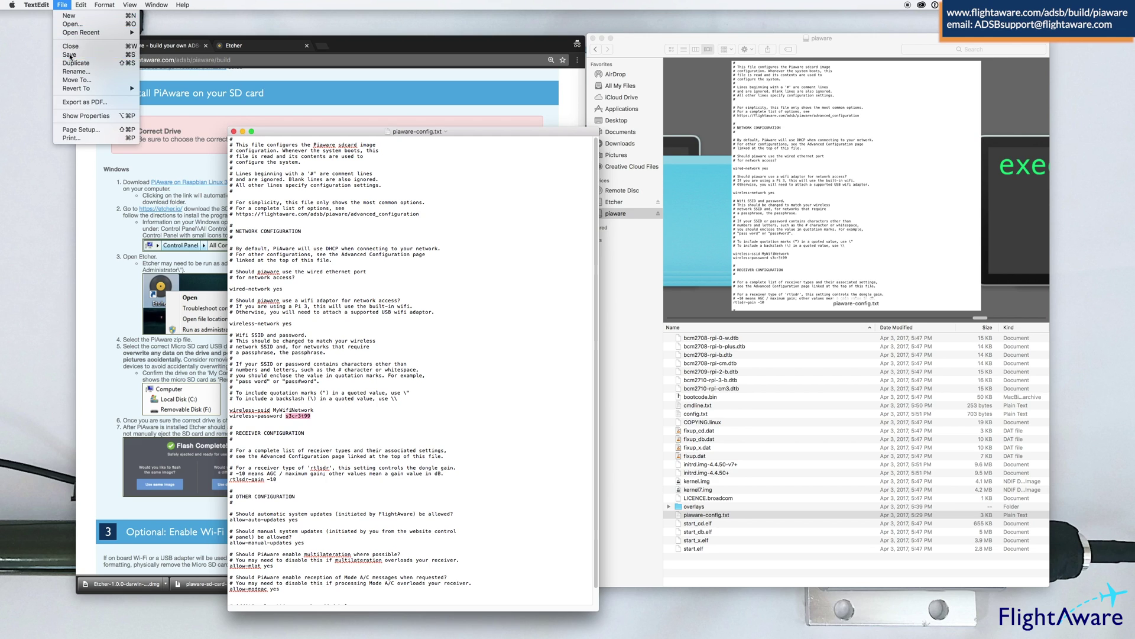
left_click(264, 163)
left_click(234, 132)
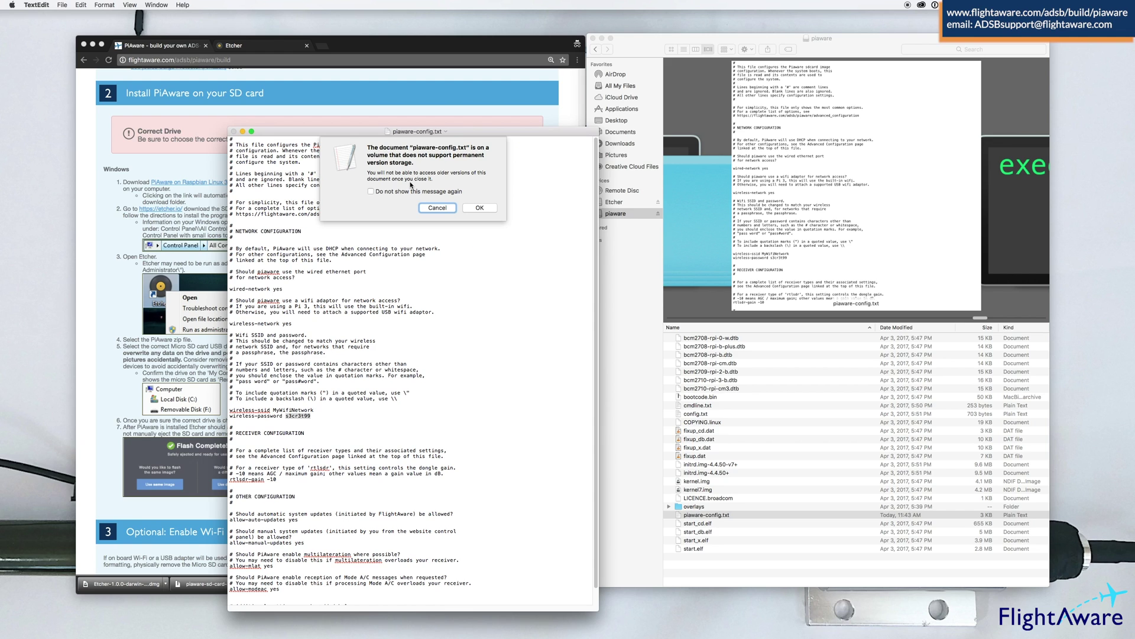
left_click(477, 207)
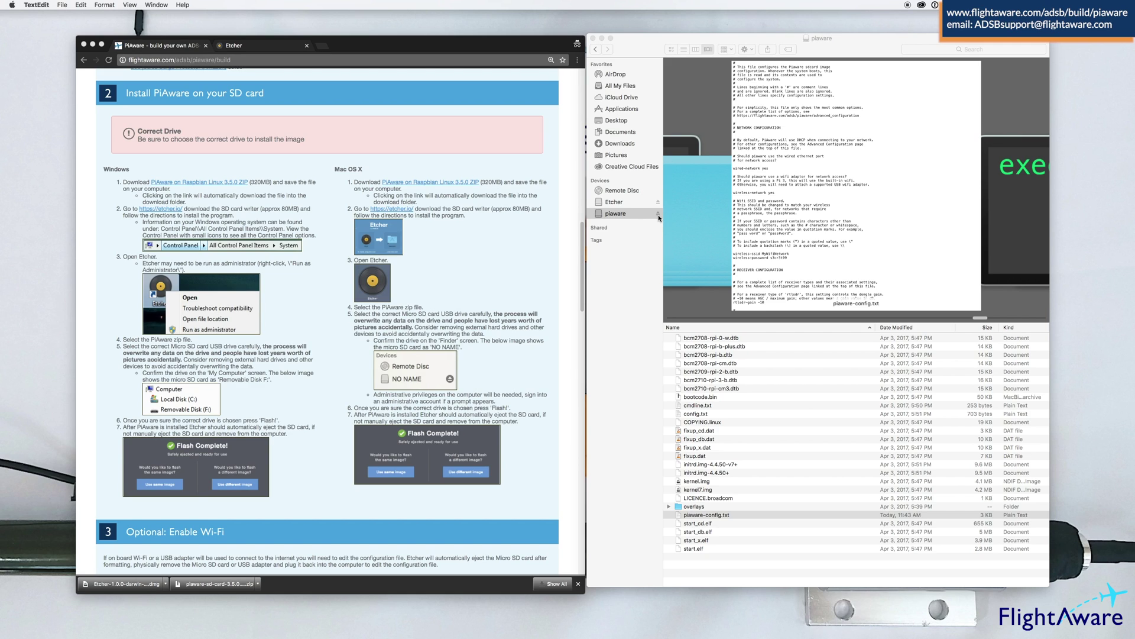
left_click(658, 215)
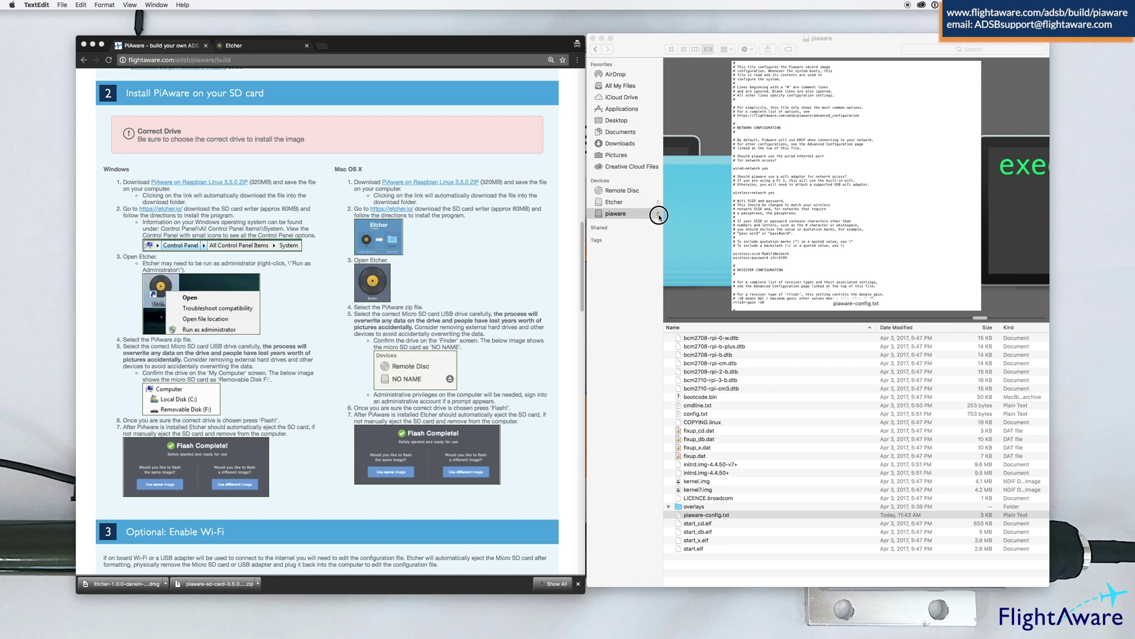